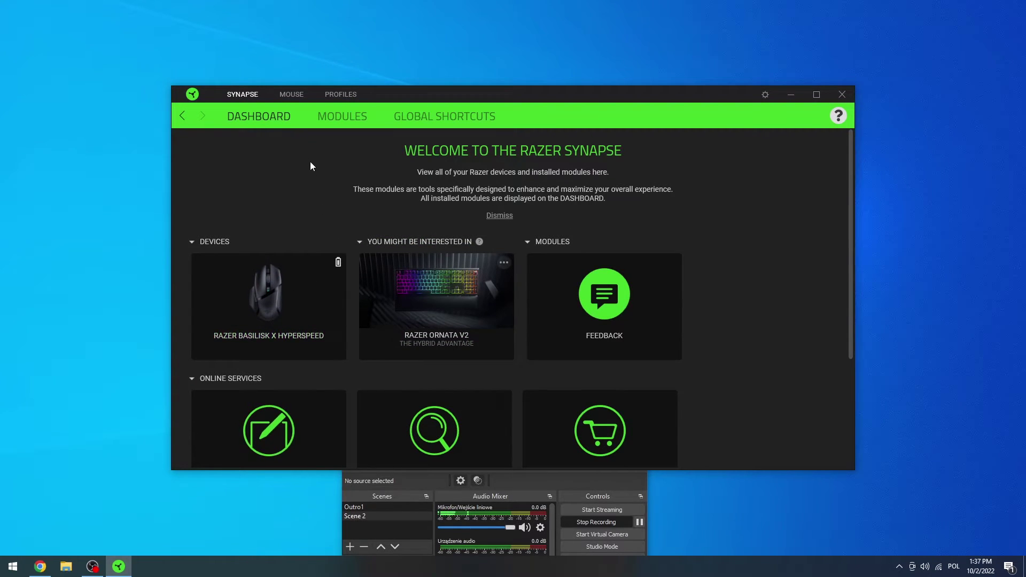
Step: Show the Basilisk X Hyperspeed's Performance settings with sensitivity and polling options
click(272, 310)
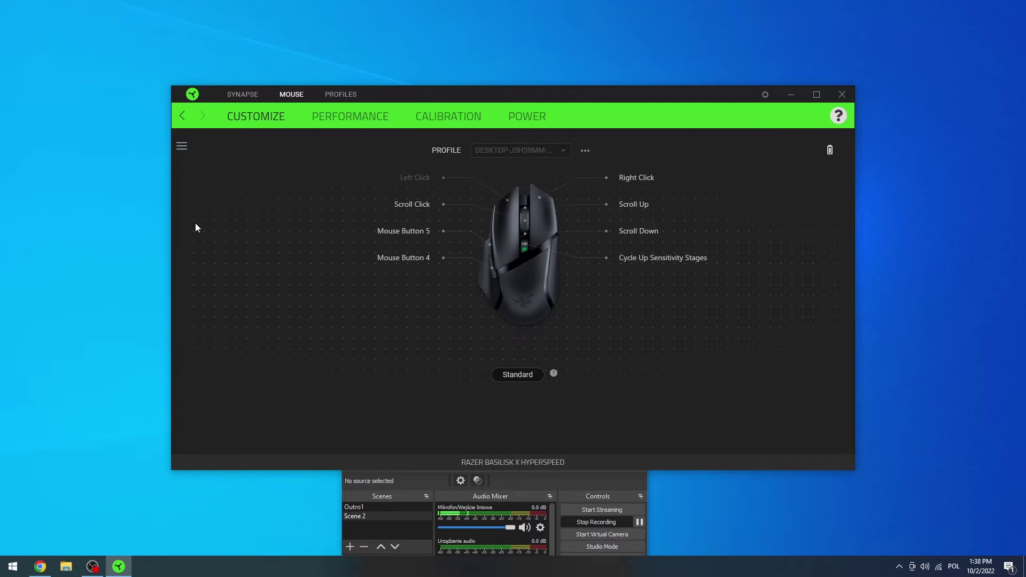
click(333, 120)
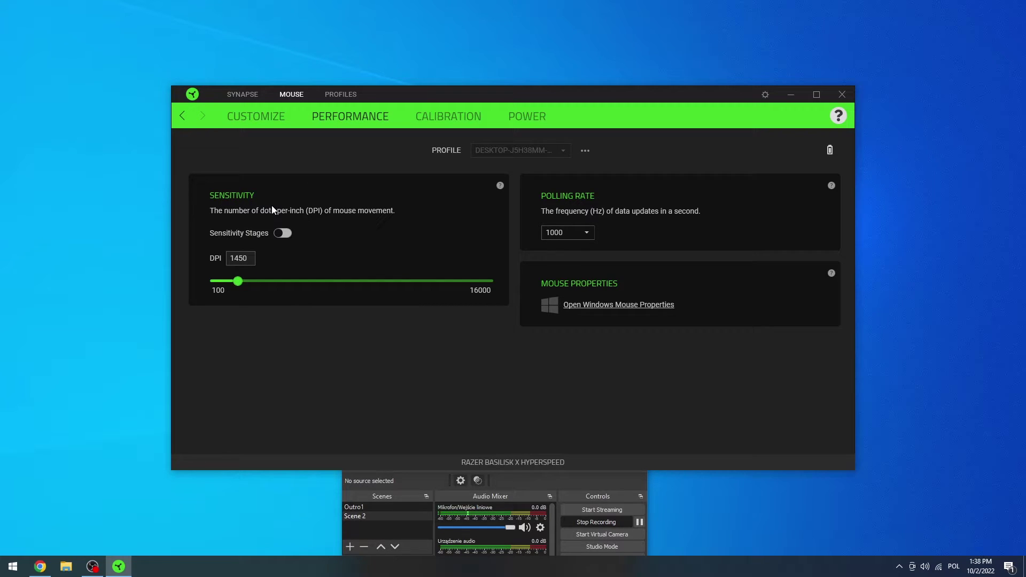
click(237, 282)
Step: Enable Sensitivity Stages and set the number of stages to 5
click(278, 232)
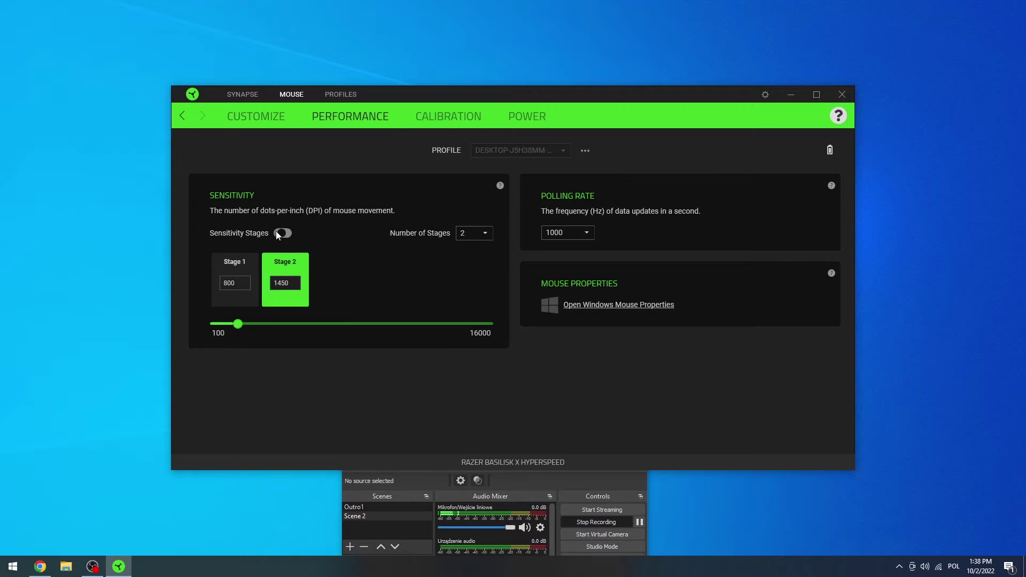
click(479, 234)
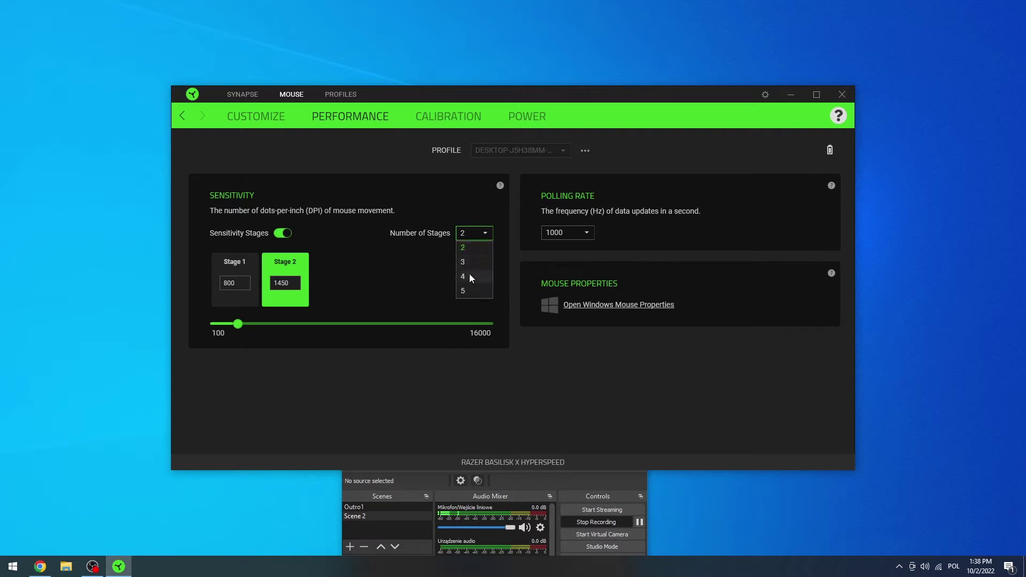
click(470, 289)
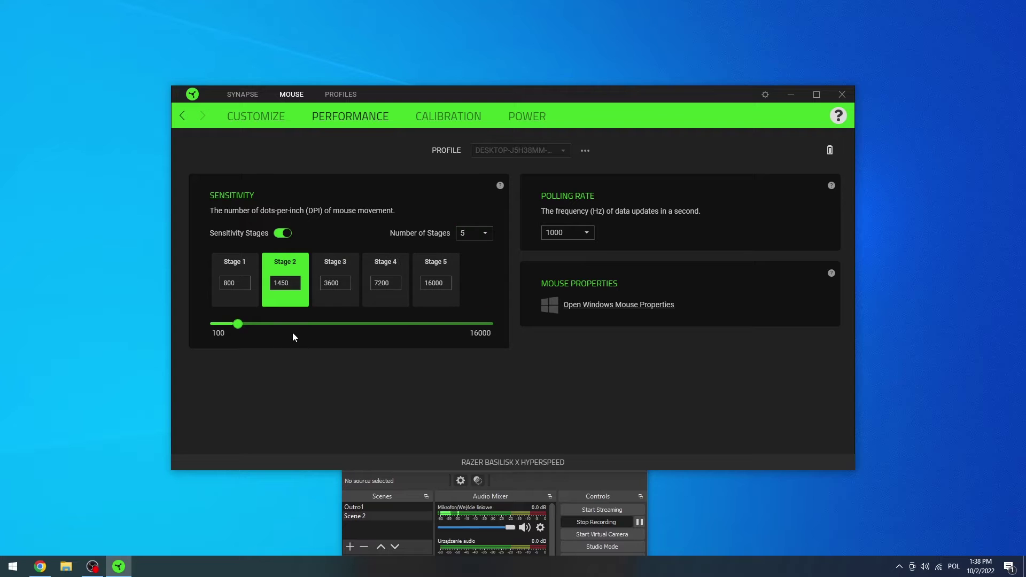
Step: Set Stage 1 to 500, Stage 2 to 900 and Stage 3 to 2350 DPI
click(243, 297)
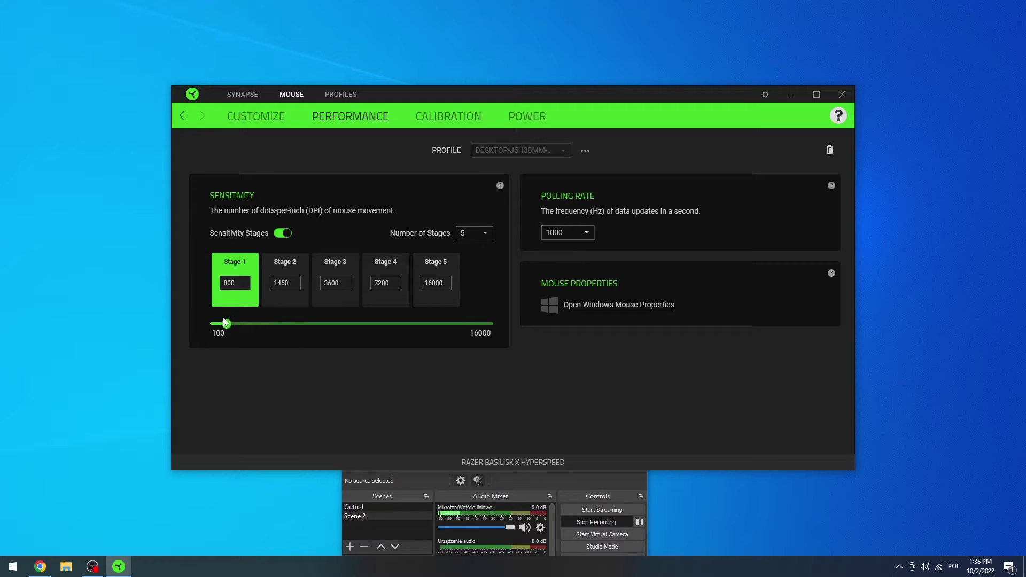
drag(226, 325, 227, 329)
click(273, 303)
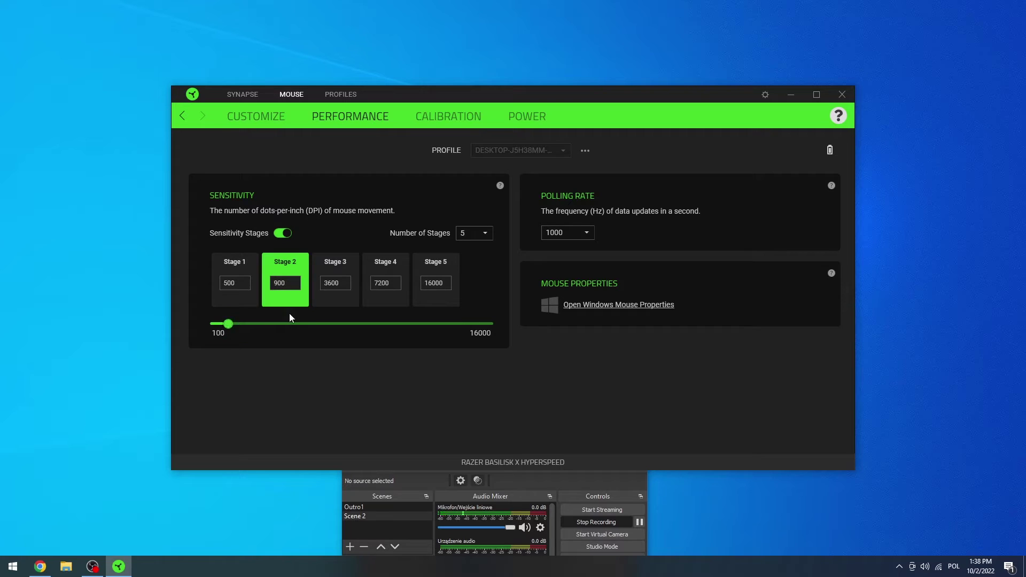
click(335, 285)
text(2350)
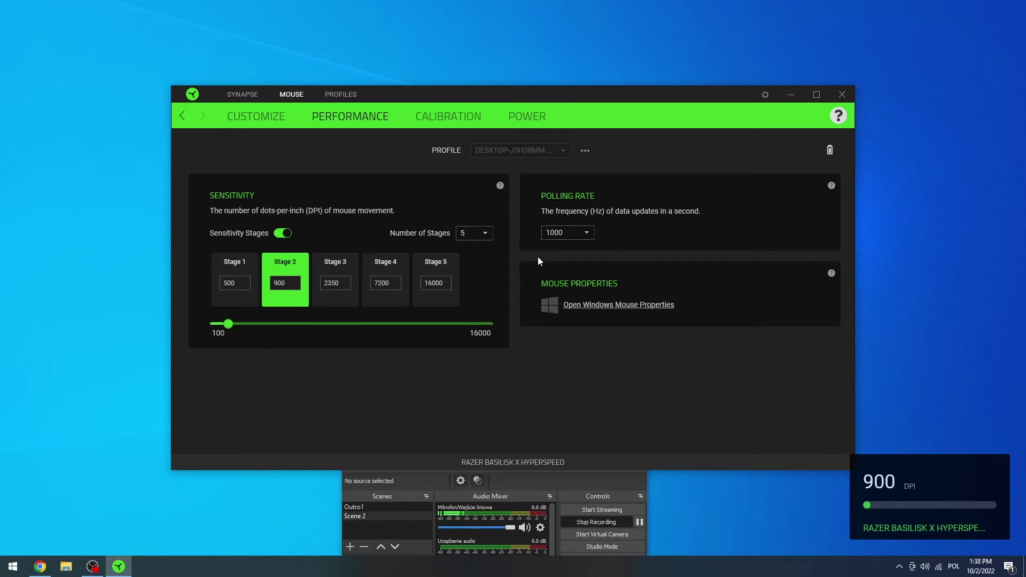
Step: Return to the mouse's Customize button-mapping page
click(256, 117)
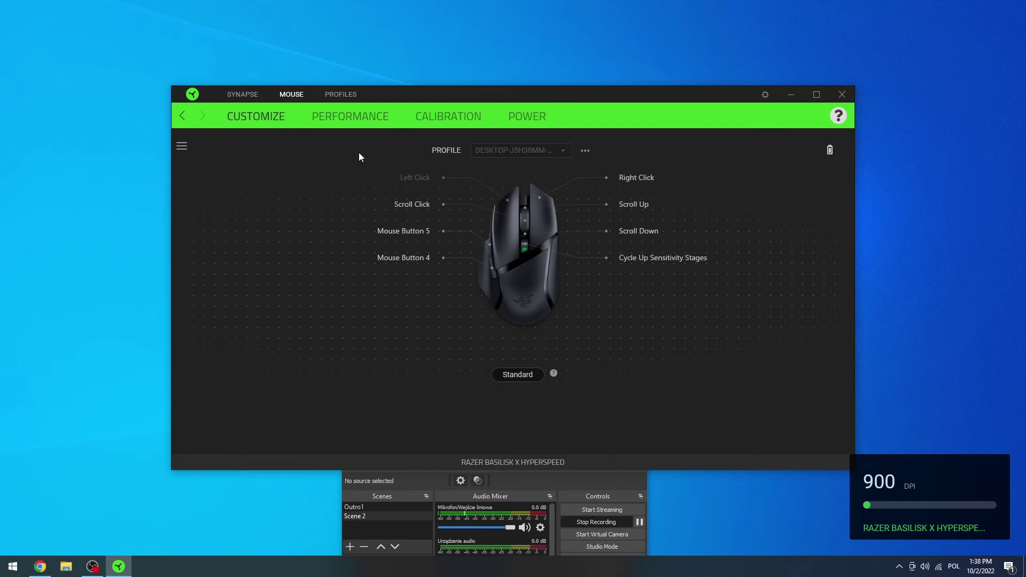